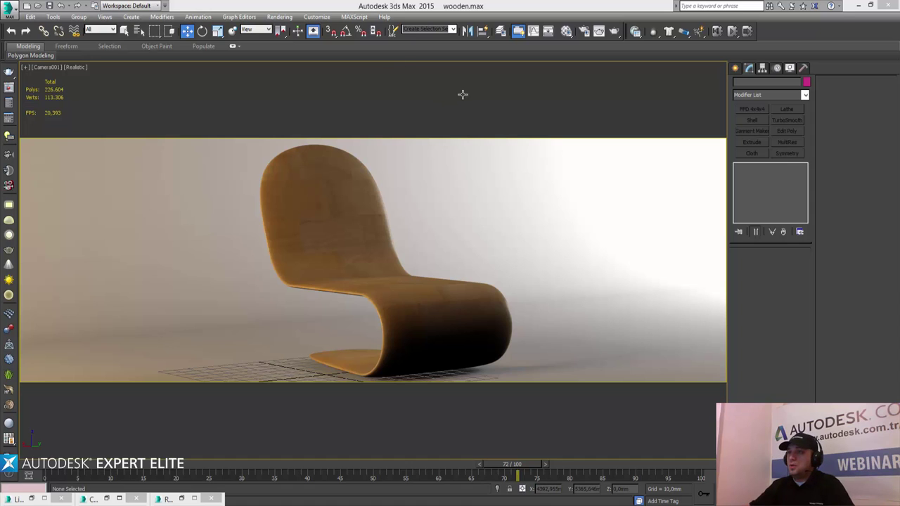
- Restore the mental ray Render Setup dialog and open the render mode dropdown beside Render
click(182, 499)
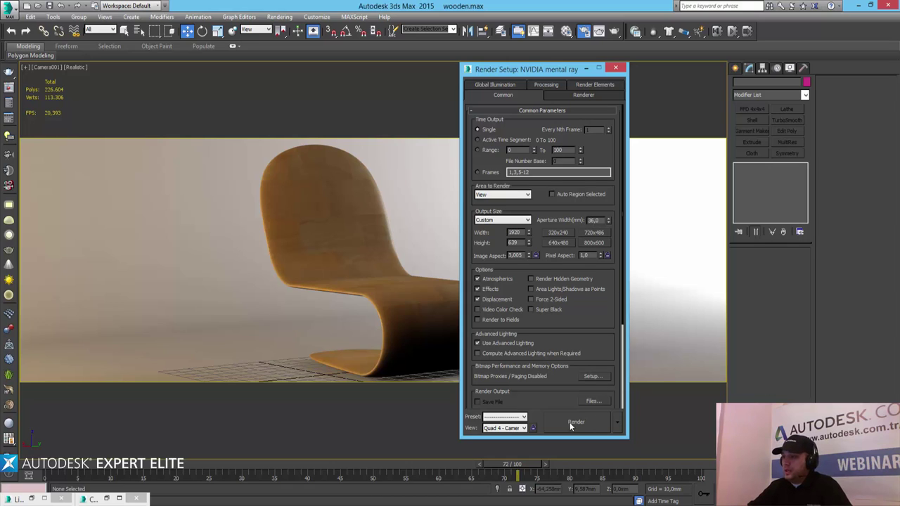
click(617, 425)
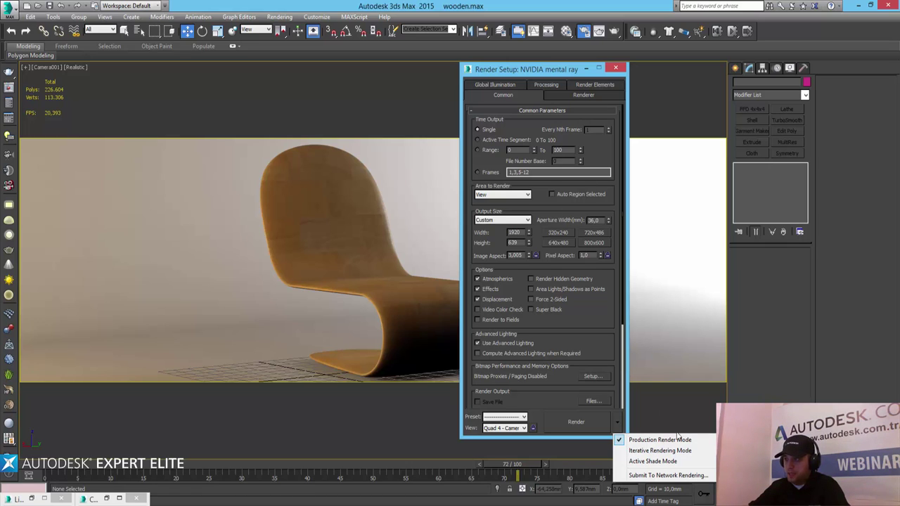
- Choose ActiveShade mode, move Render Setup aside, and show the Renderer tab's sampling settings
click(662, 459)
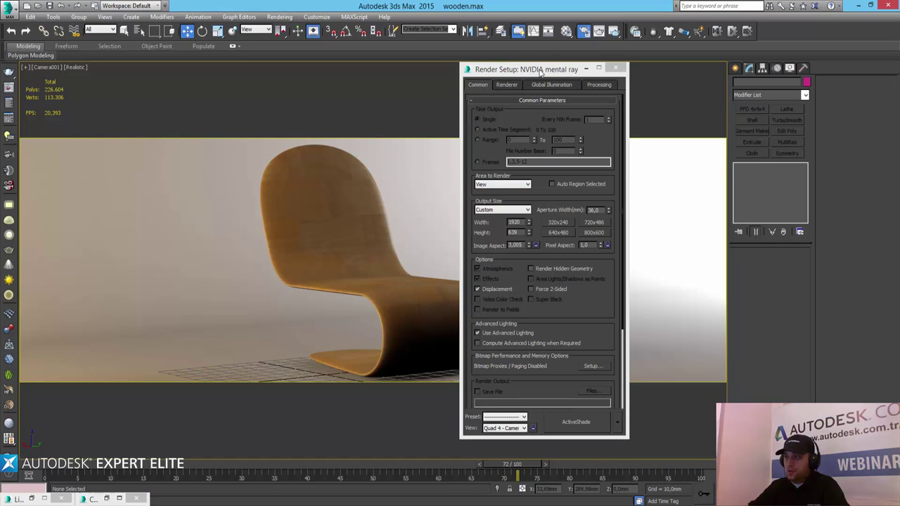
drag(542, 73, 700, 92)
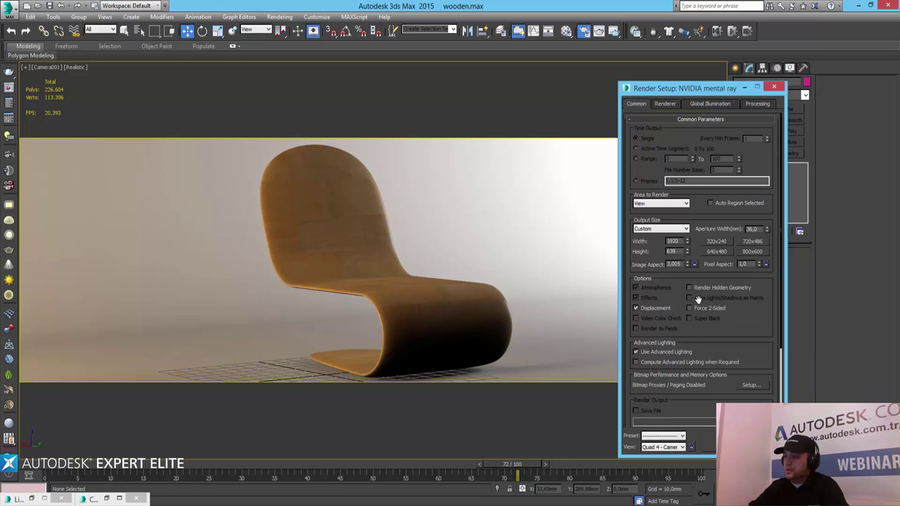
click(672, 106)
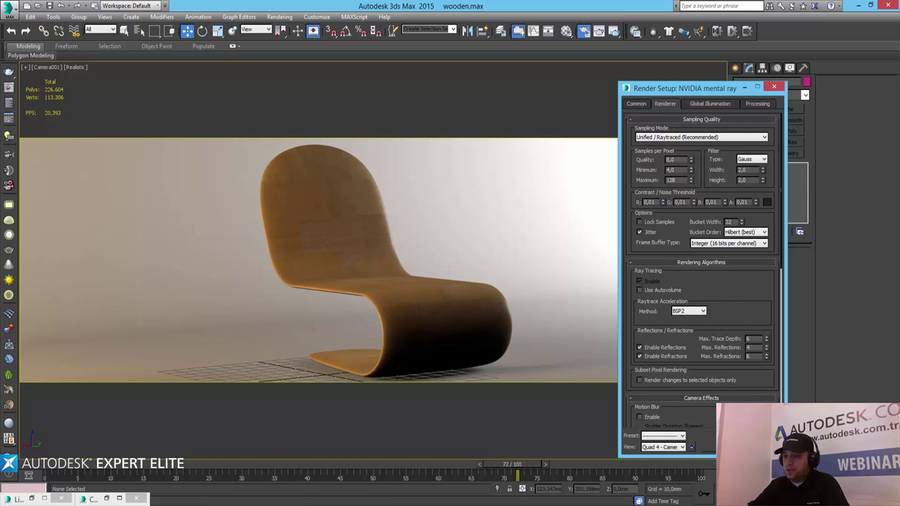
- Set Image, Glossy and Final Gather precision to Draft, Soft Shadows to Very Low, and turn off Reuse Geometry
click(102, 498)
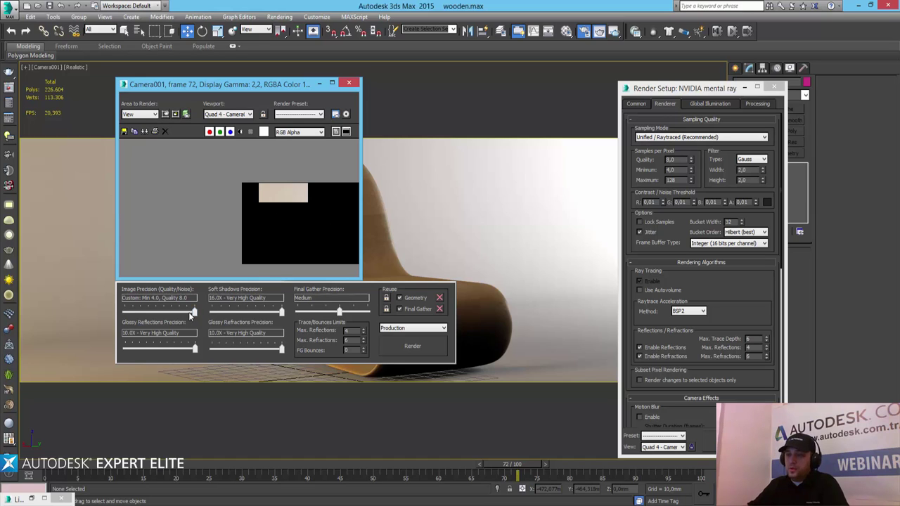
drag(189, 312, 134, 318)
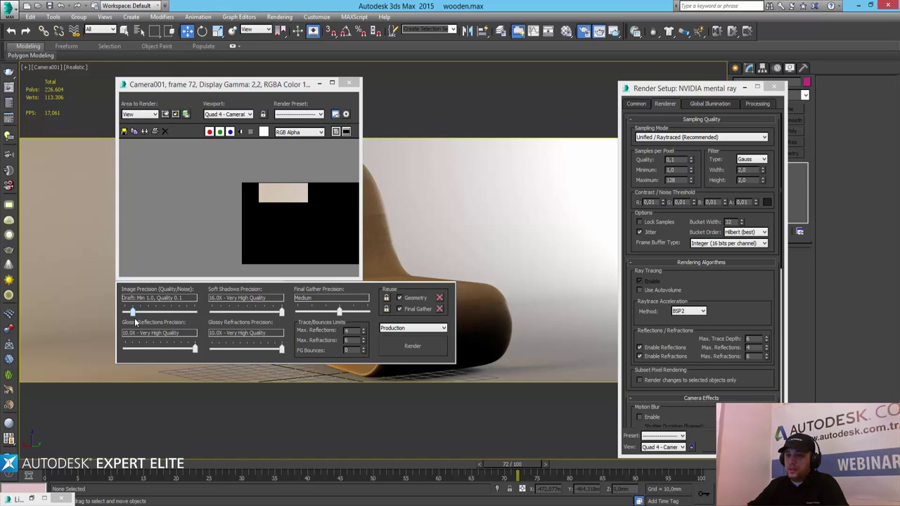
drag(196, 349, 130, 359)
click(274, 313)
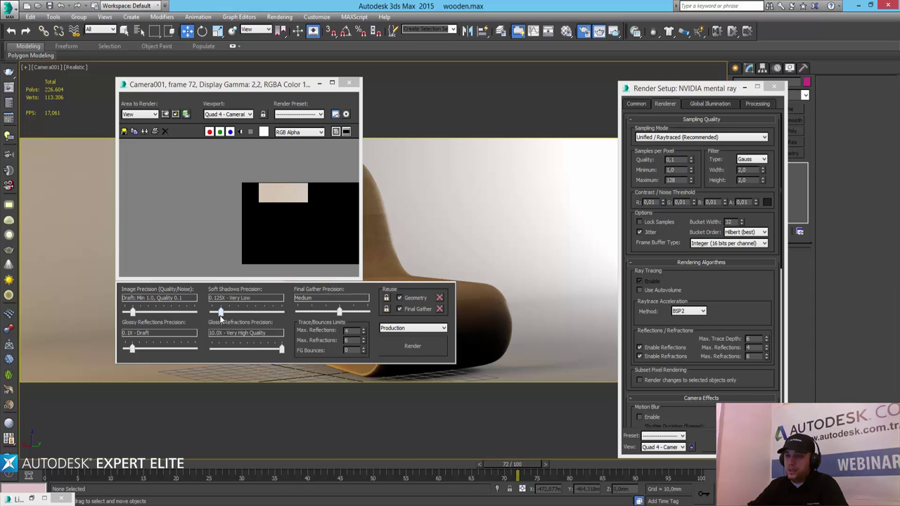
drag(219, 315, 221, 313)
drag(281, 350, 218, 351)
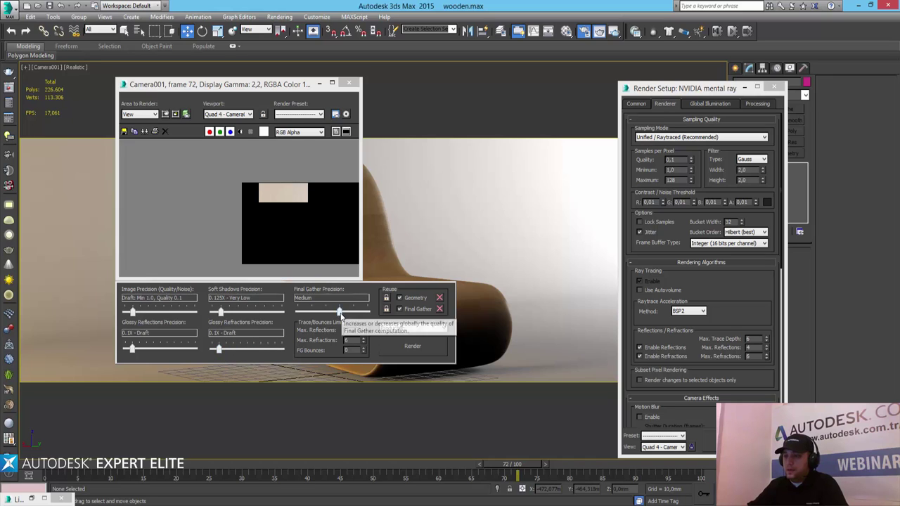
drag(340, 313, 312, 315)
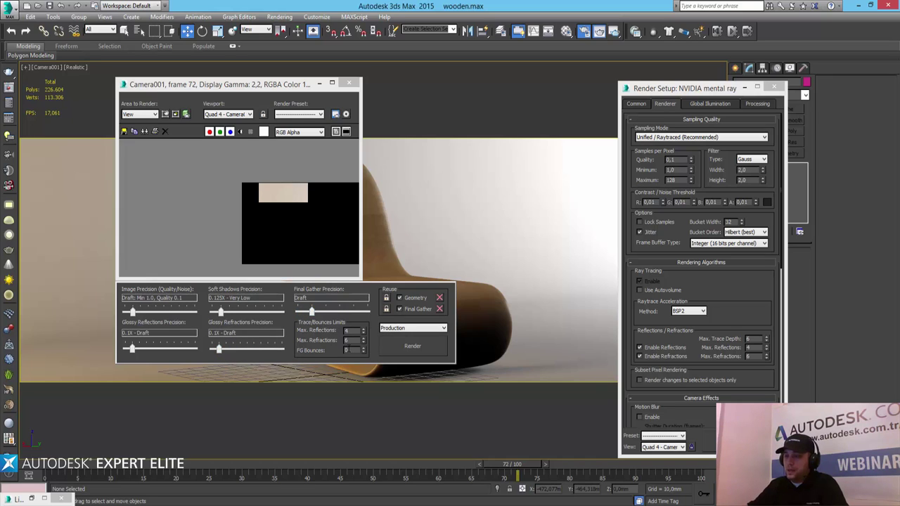
click(409, 299)
- Launch the ActiveShade render, minimize the frame and Render Setup windows, and orbit the camera
click(745, 441)
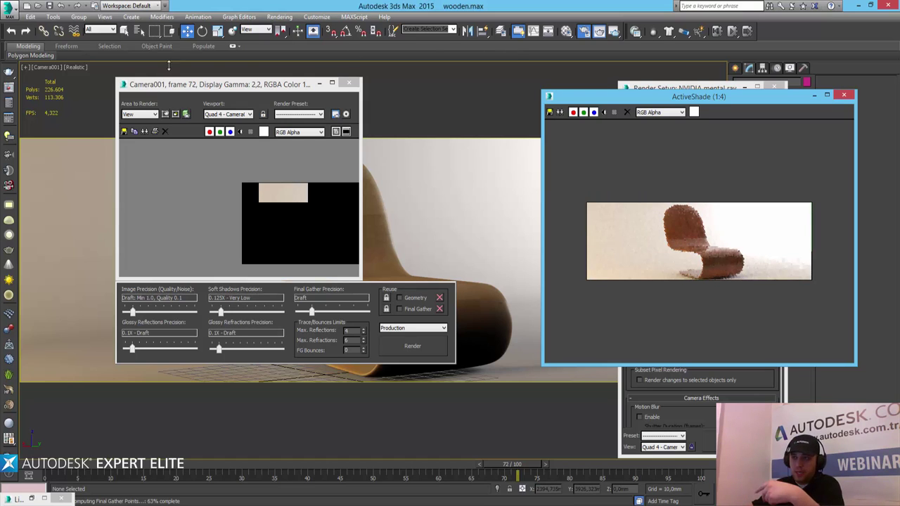
click(320, 84)
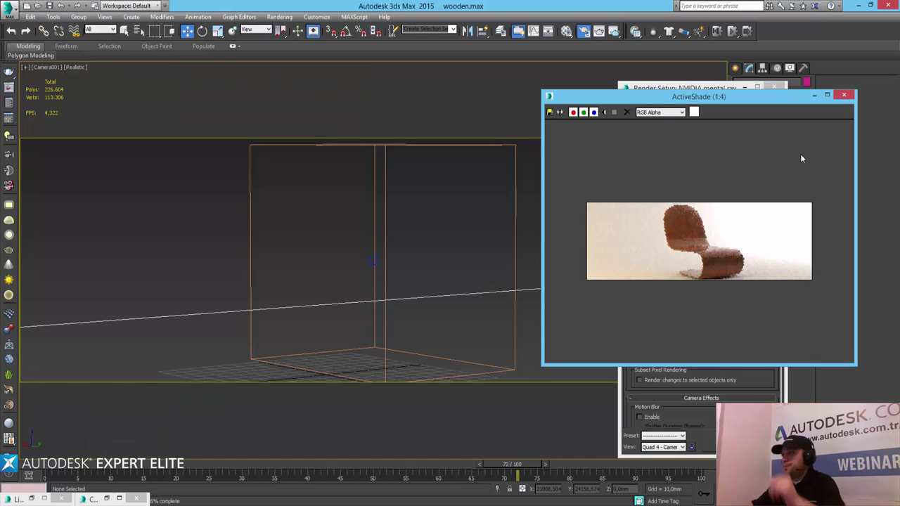
click(745, 86)
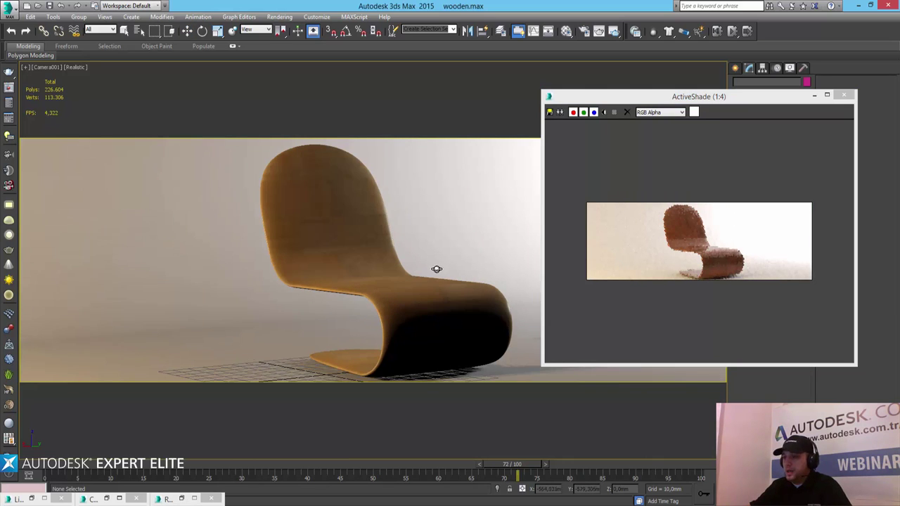
mouse_move(446, 277)
alt+middle_down()
mouse_move(428, 281)
mouse_move(438, 293)
alt+middle_up()
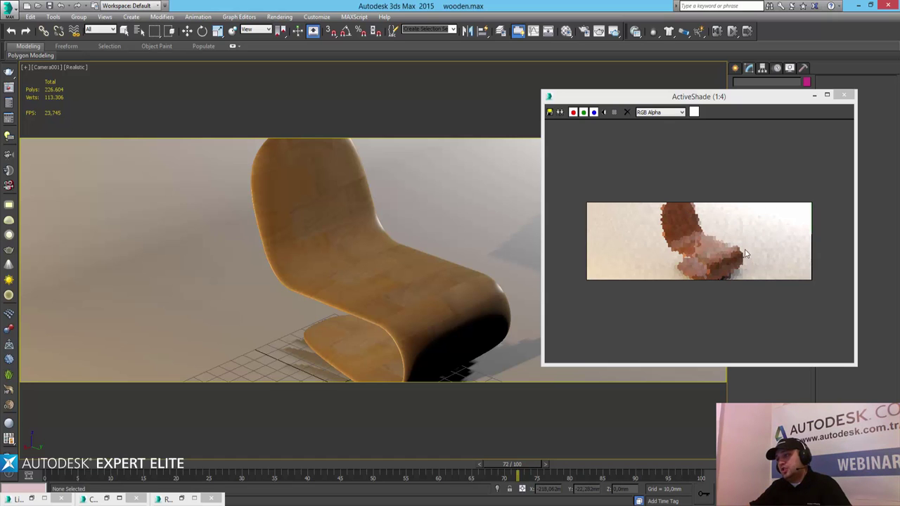
- Open the Light Lister and tint the first photometric light a saturated bright green
mouse_move(19, 499)
click(36, 499)
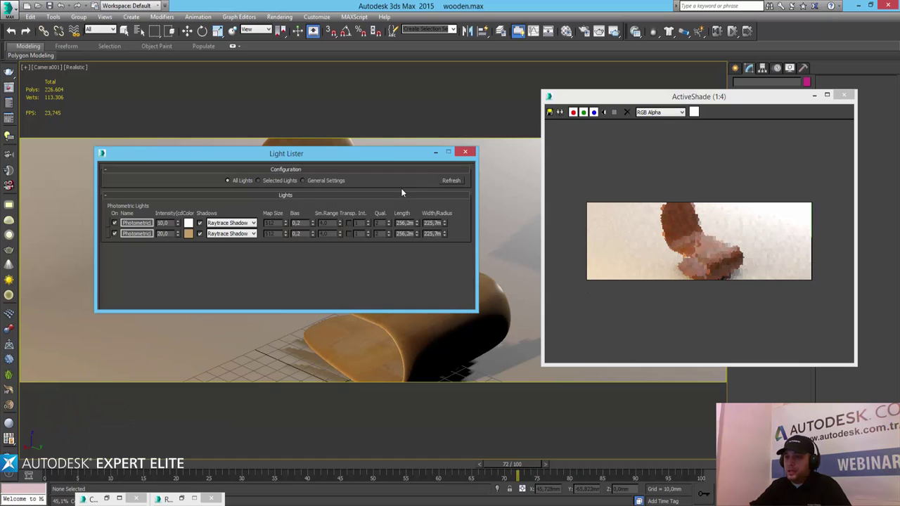
click(189, 223)
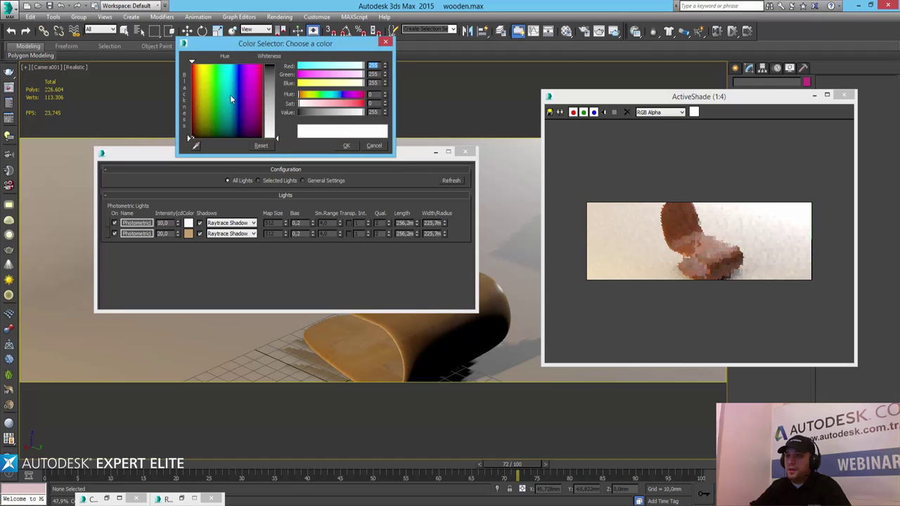
click(214, 68)
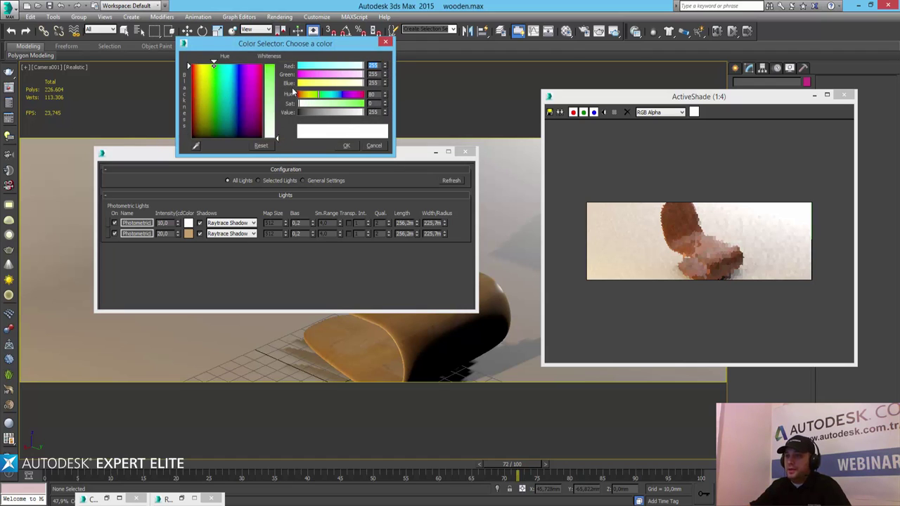
drag(276, 137, 277, 64)
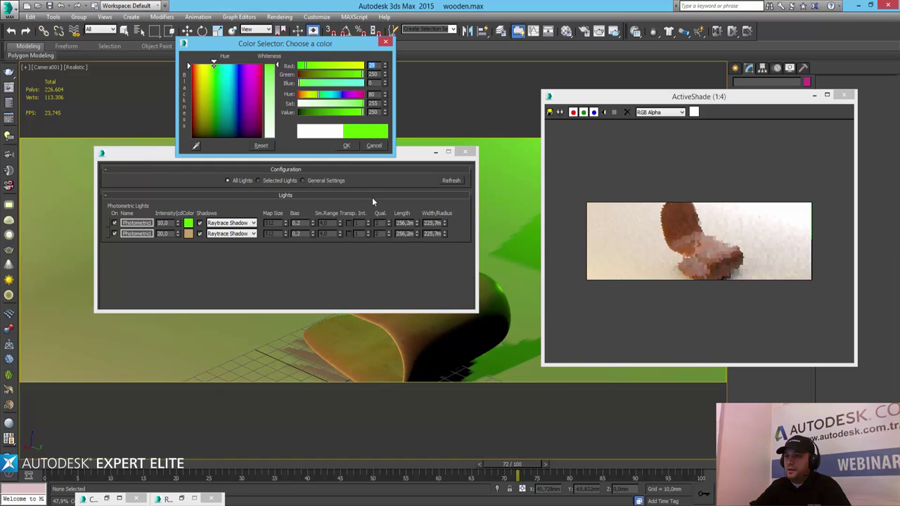
click(346, 146)
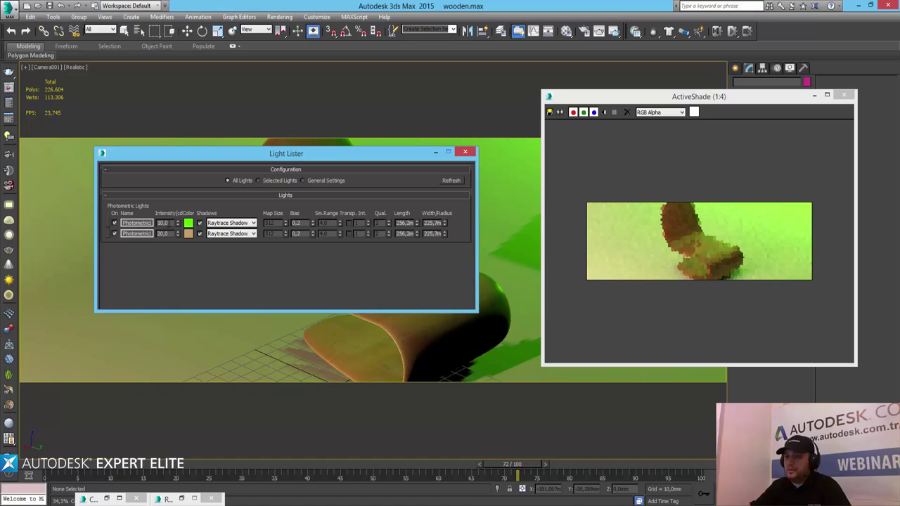
- Toggle the first light off and back on, then reset its colour to white
click(113, 223)
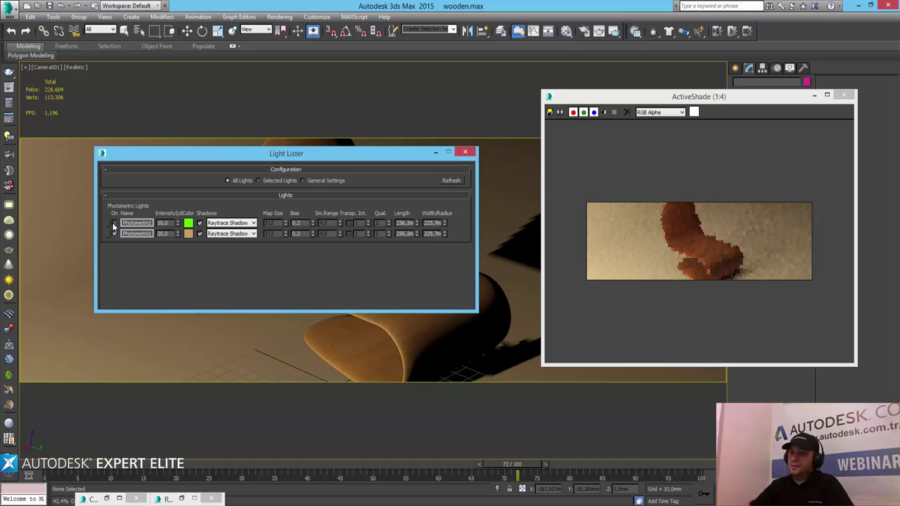
click(114, 223)
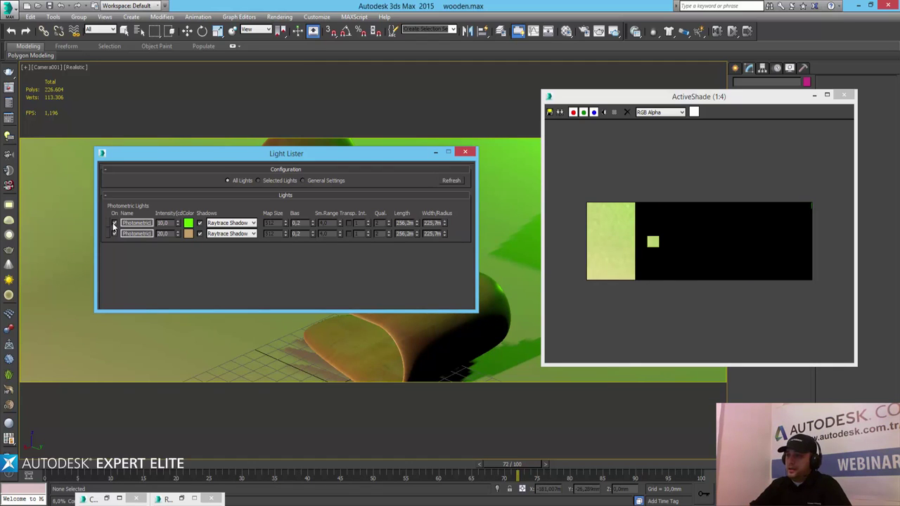
click(188, 223)
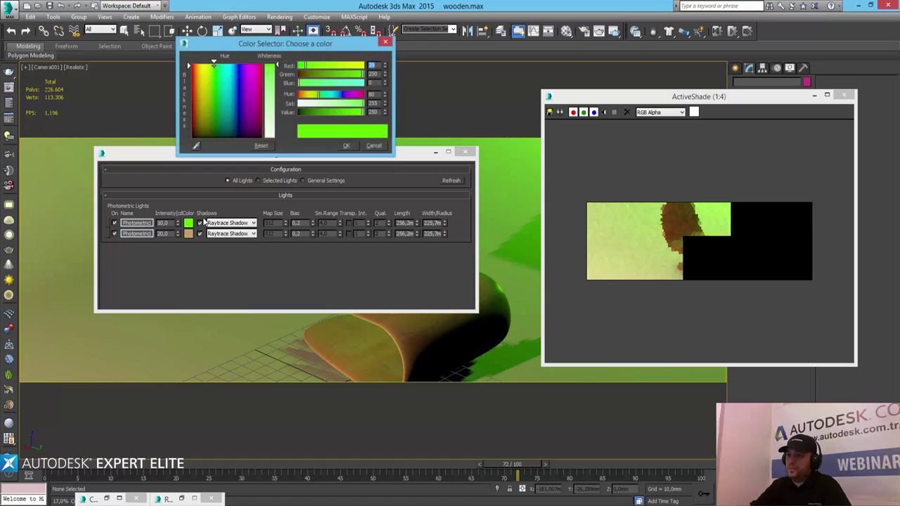
drag(276, 65, 276, 137)
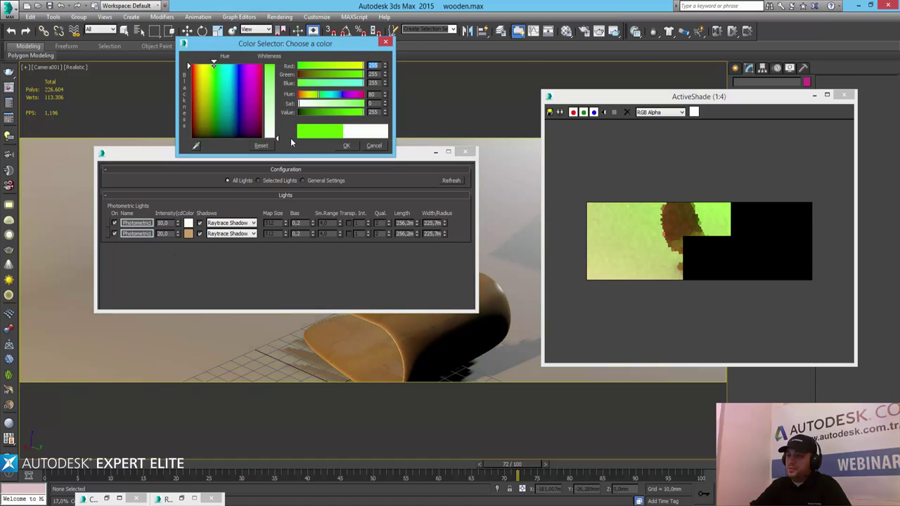
click(345, 146)
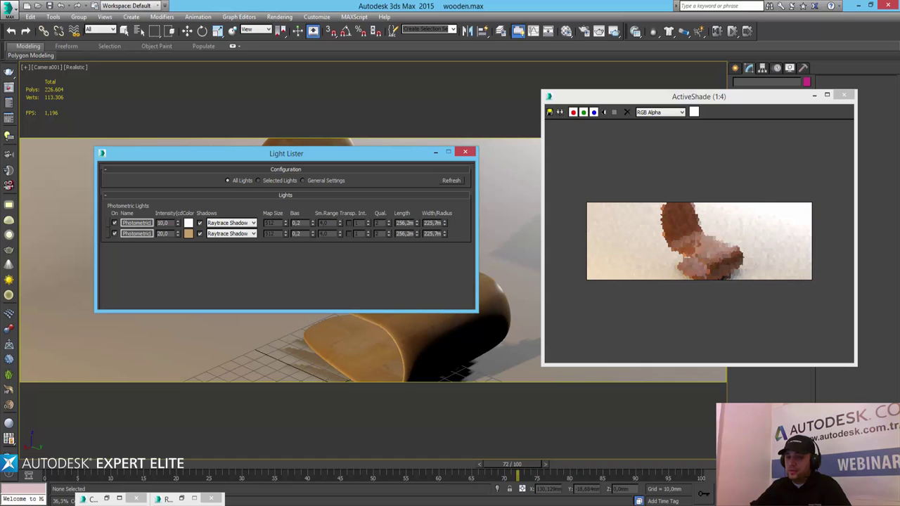
- Open and close Render Setup with F10, then render the camera frame with Shift+Q
key(F10)
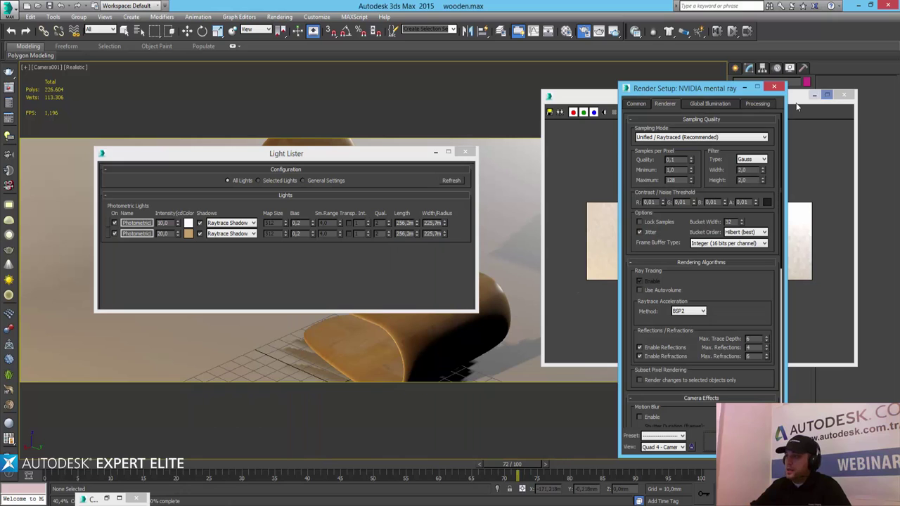
click(773, 88)
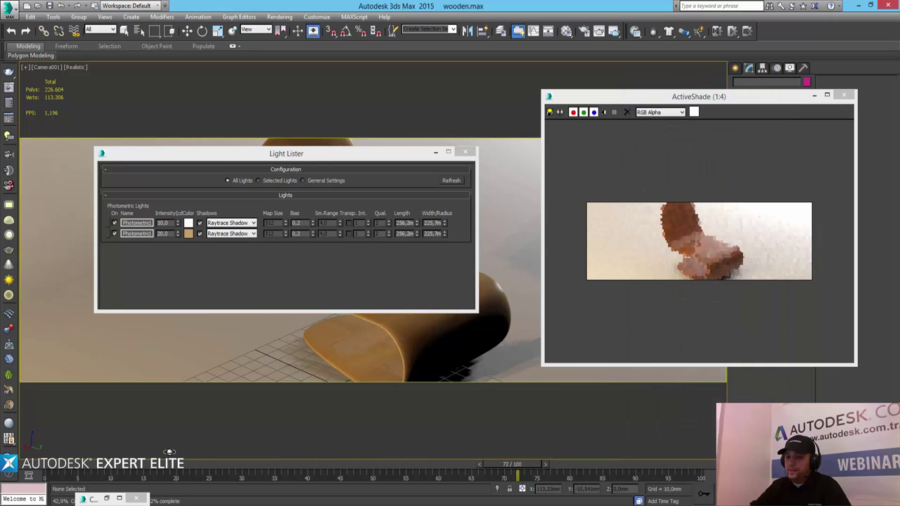
key(shift+q)
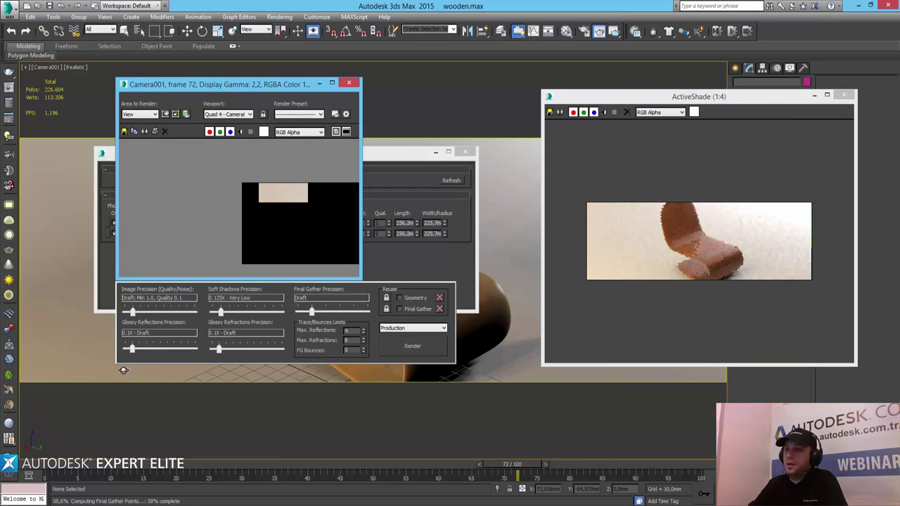
- Zoom the ActiveShade preview in and out, then close it
click(132, 314)
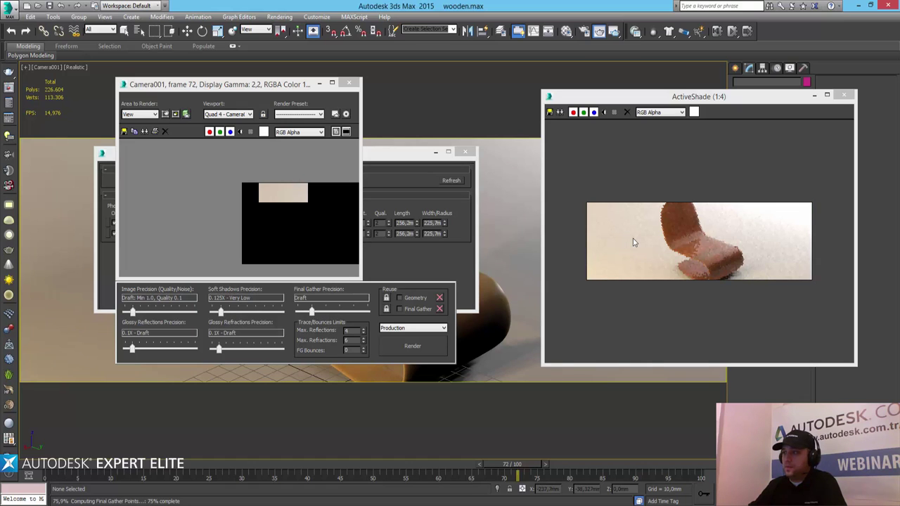
scroll(632, 242, down, 2)
scroll(633, 243, up, 3)
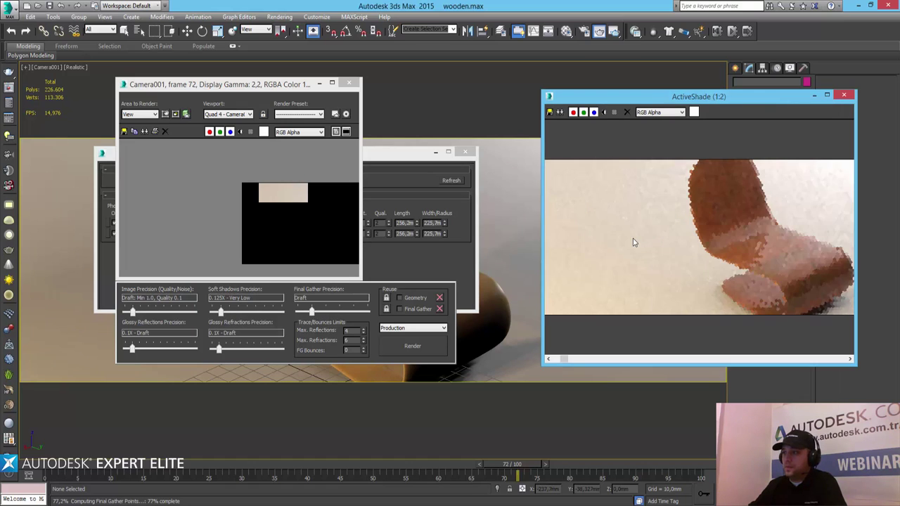
scroll(601, 271, down, 1)
click(318, 313)
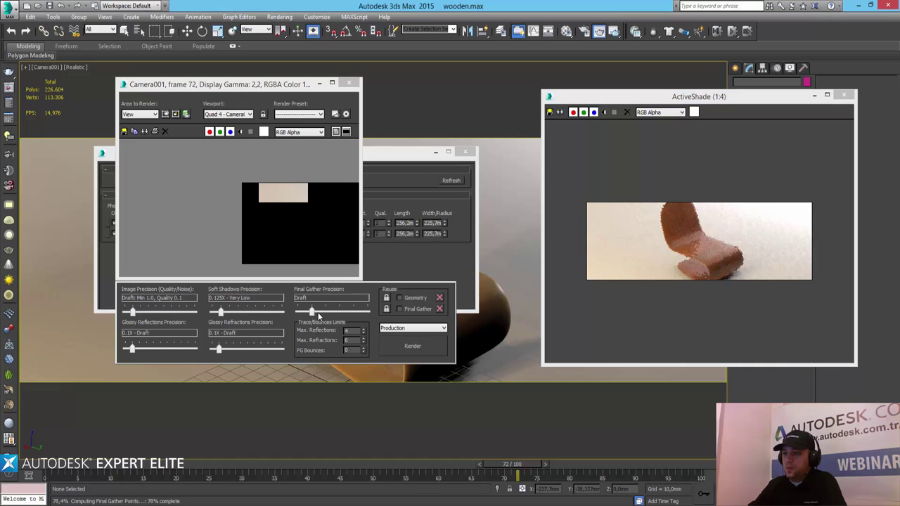
click(843, 95)
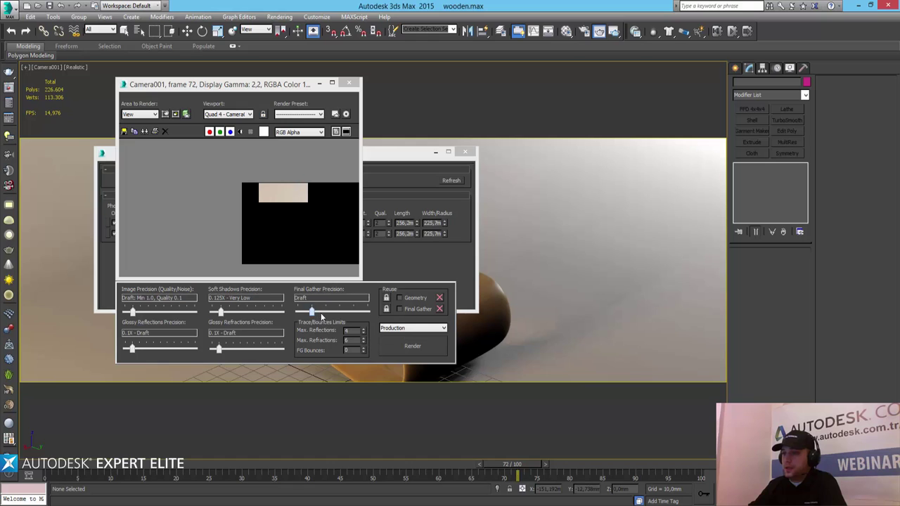
- Raise Final Gather to Medium, Soft Shadows to 2X - High Quality, and increase image and glossy precision
drag(313, 314, 339, 317)
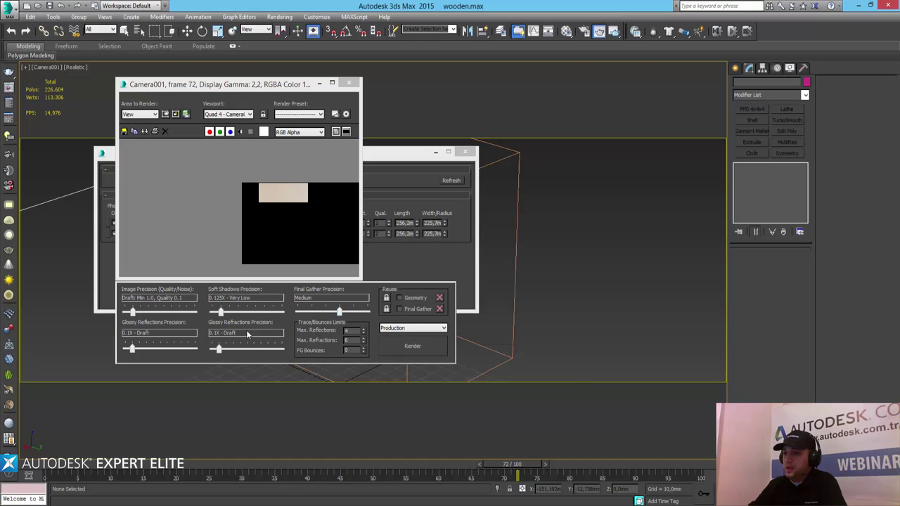
drag(222, 314, 234, 314)
click(252, 312)
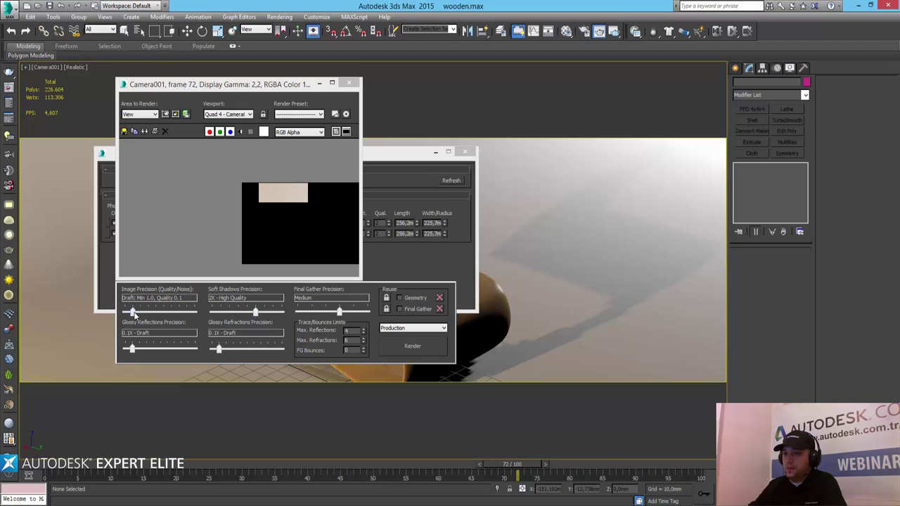
drag(135, 314, 165, 315)
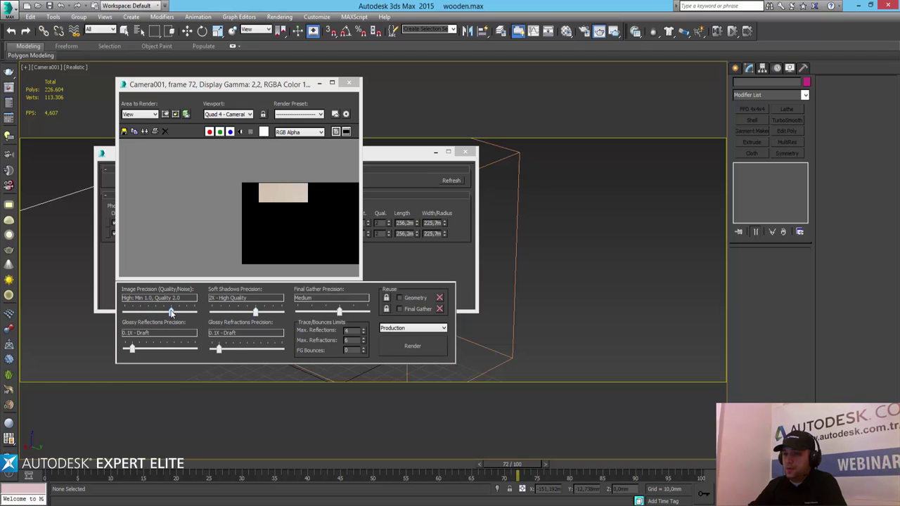
drag(132, 349, 173, 349)
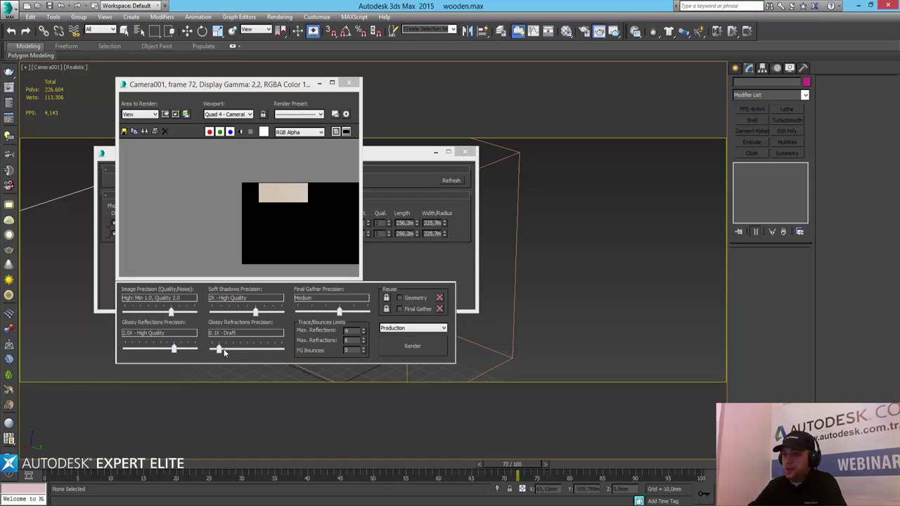
drag(227, 350, 253, 349)
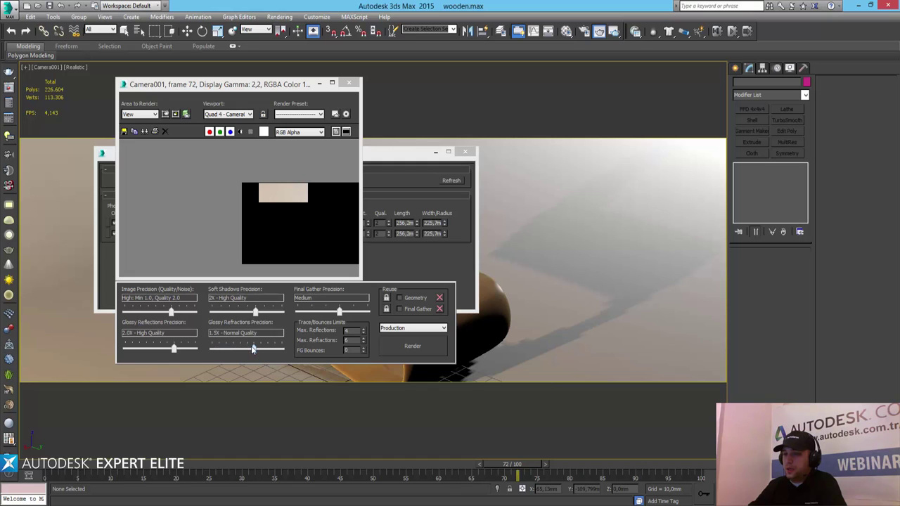
- Enable reuse of the final gather solution and geometry, then render the camera view
click(400, 310)
mouse_move(492, 365)
alt+middle_down()
mouse_move(504, 371)
mouse_move(433, 393)
alt+middle_up()
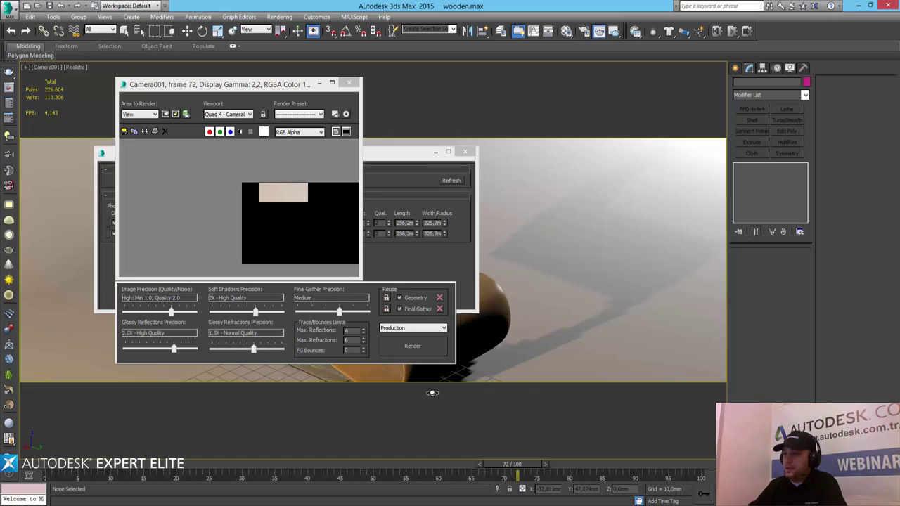
click(414, 345)
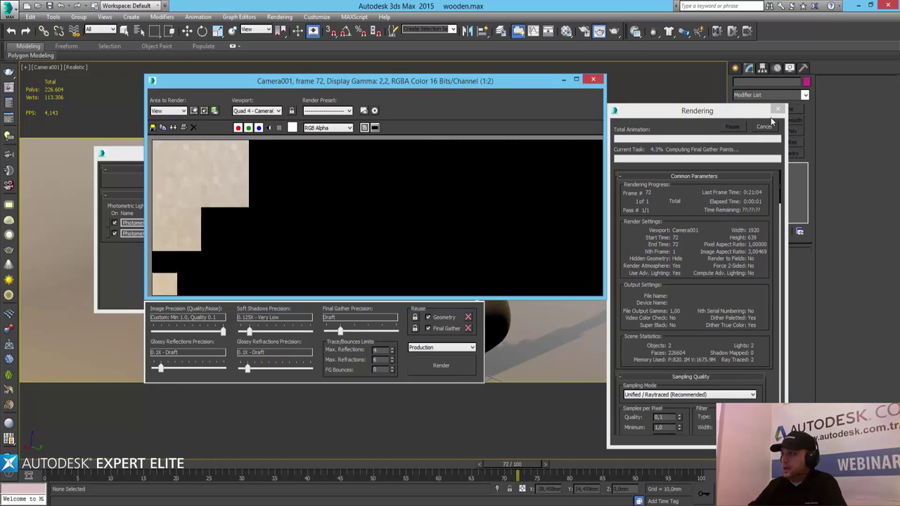
- Cancel the running render, close the frame window, and open Render Setup from the Rendering menu
click(764, 127)
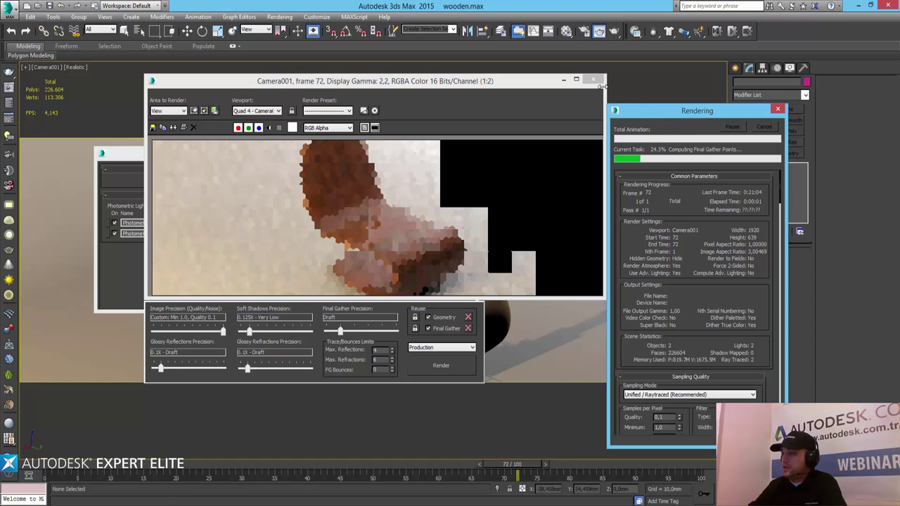
click(592, 80)
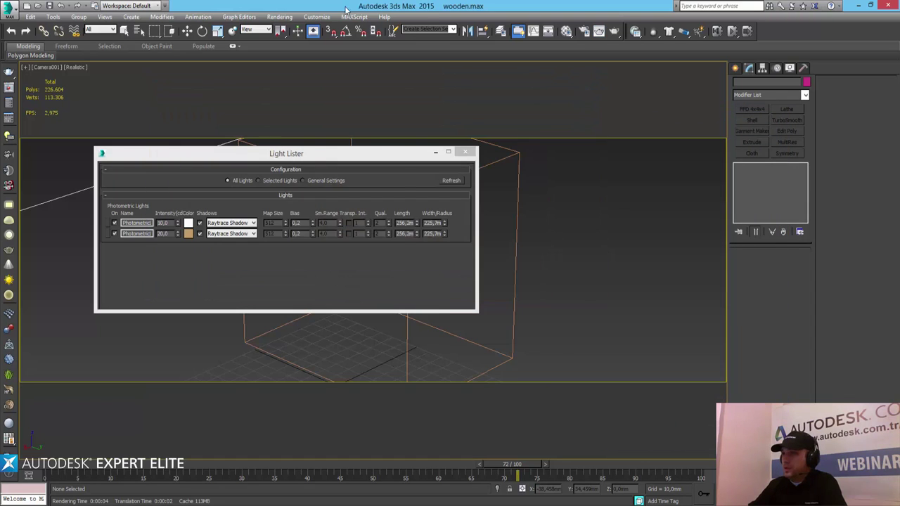
click(279, 16)
click(290, 40)
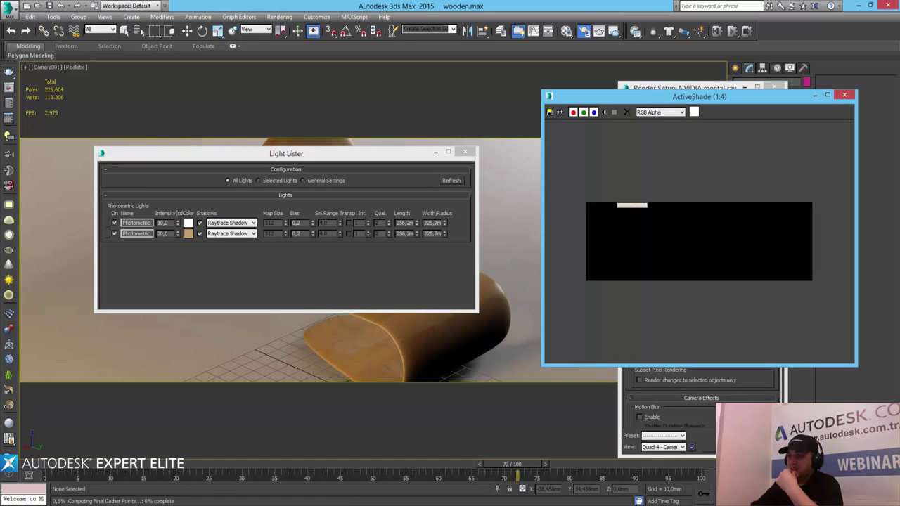
- Minimize the Light Lister and switch to the Select and Move tool
click(435, 151)
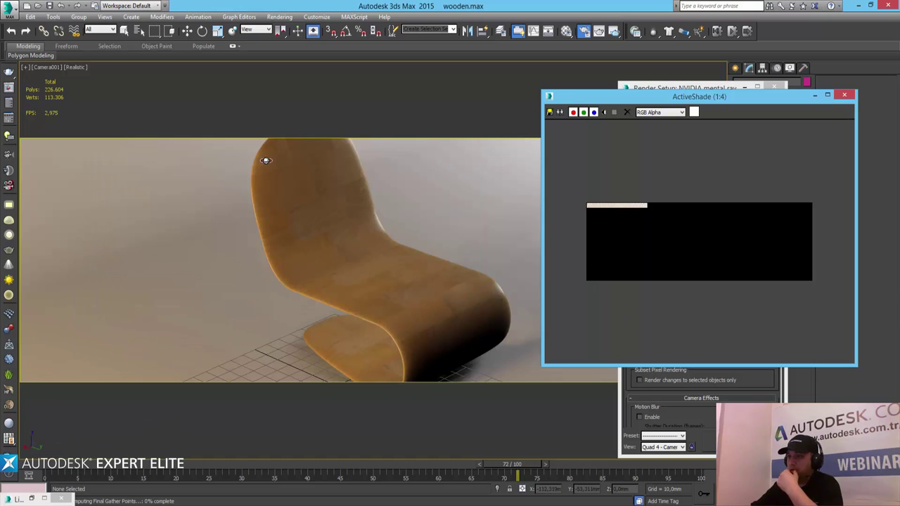
click(186, 31)
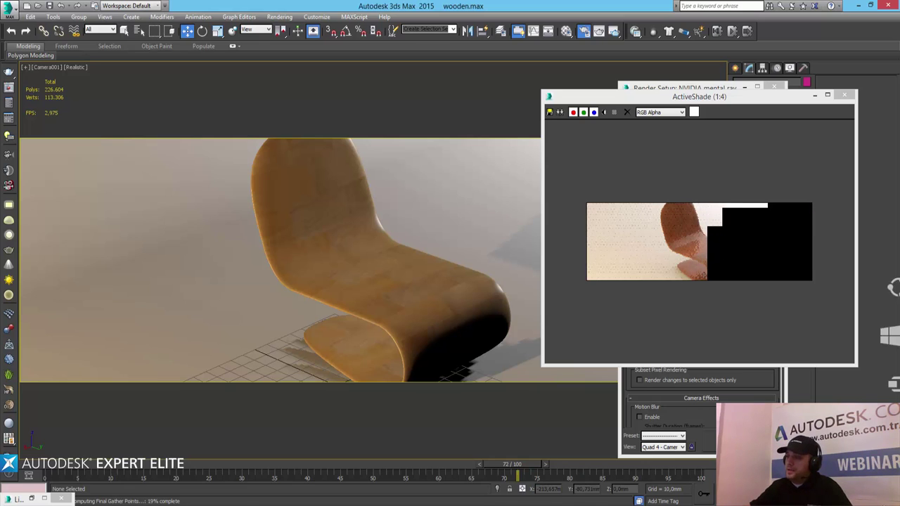
- Orbit the Camera001 view with Ctrl+R to a side profile of the chair
key(ctrl+r)
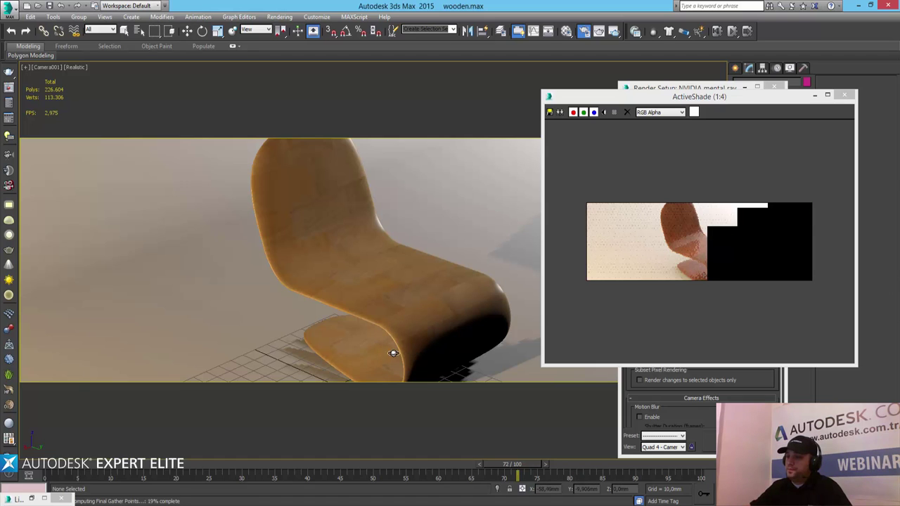
drag(400, 357, 396, 338)
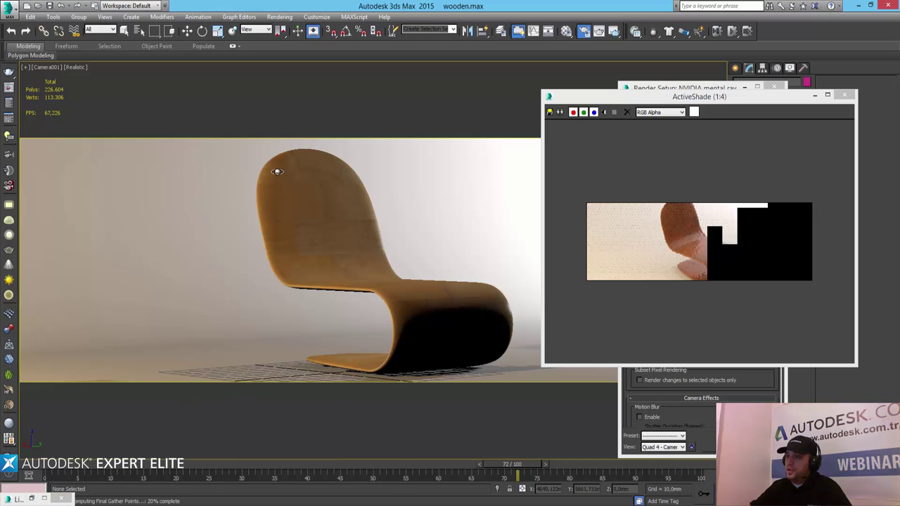
- Reopen the Rendered Frame Window from the Rendering menu and move it further left
click(279, 17)
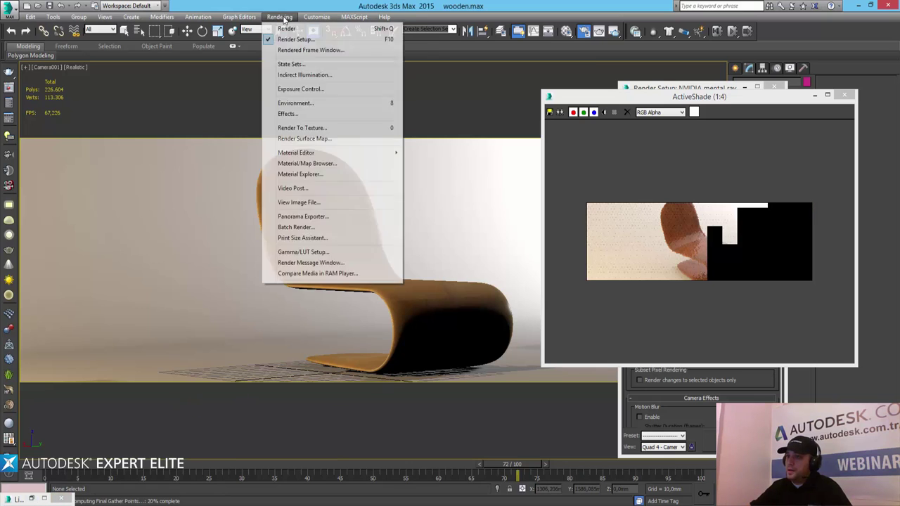
click(301, 49)
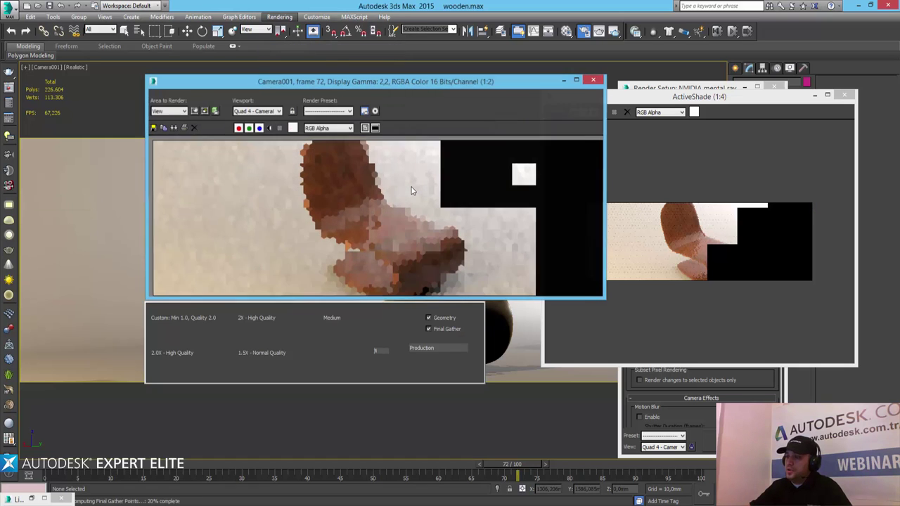
drag(390, 82, 322, 93)
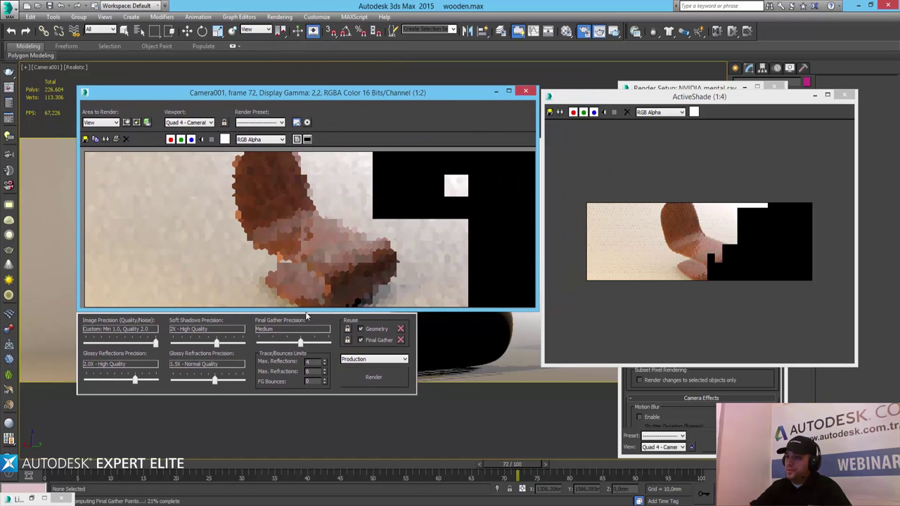
- Drag the final gather, soft shadow, image, glossy reflection and refraction precision sliders down to Draft
drag(298, 344, 272, 344)
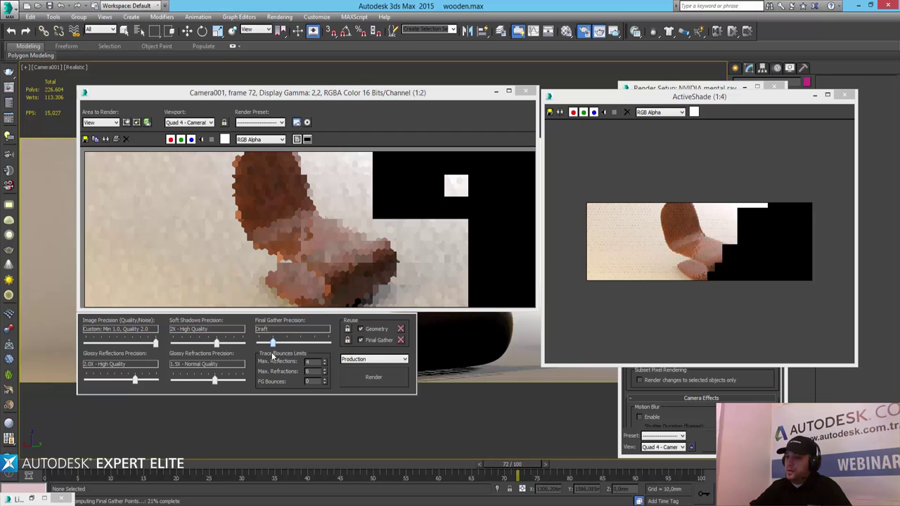
drag(216, 344, 180, 343)
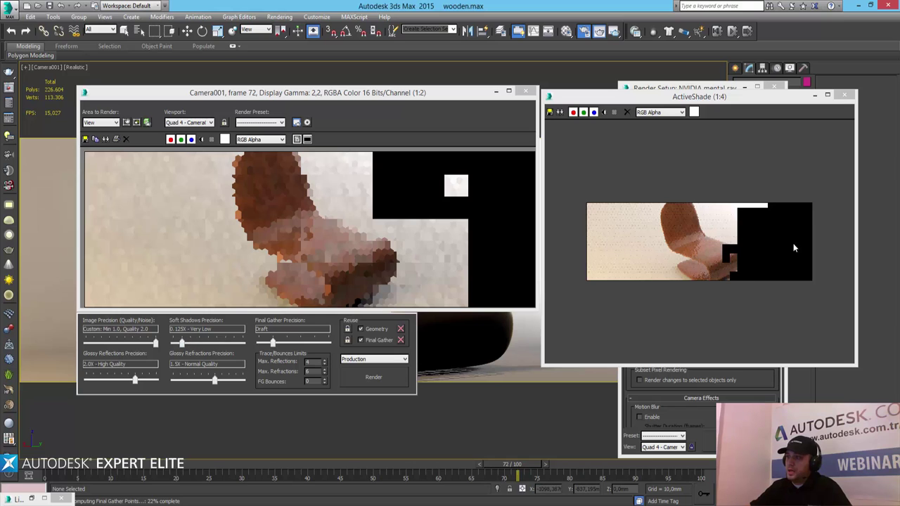
drag(156, 342, 94, 342)
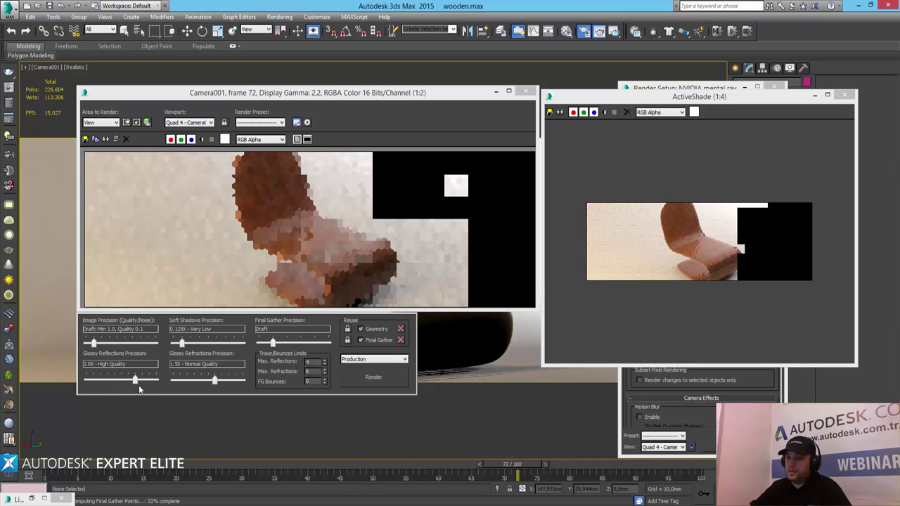
drag(134, 380, 94, 380)
drag(214, 380, 179, 385)
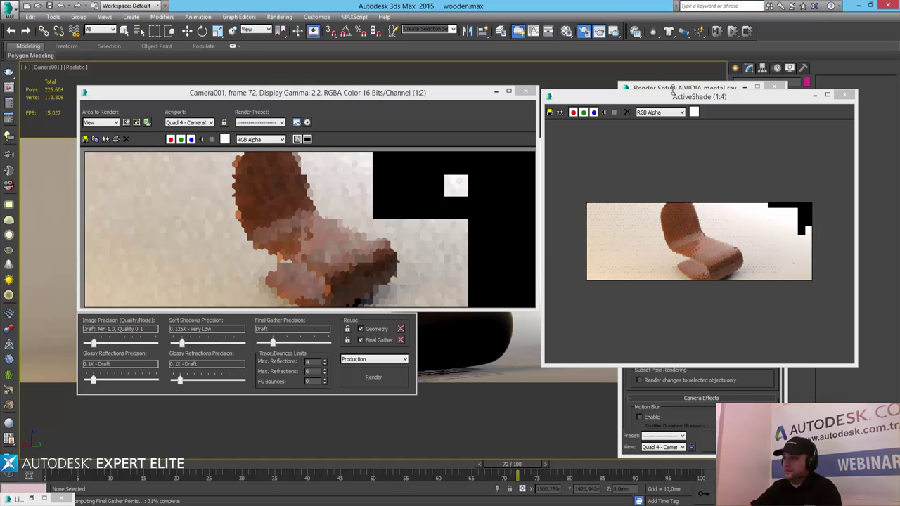
- Move the ActiveShade preview to the centre so the mental ray Render Setup settings are visible
mouse_move(678, 99)
mouse_down()
mouse_move(307, 111)
mouse_move(266, 92)
mouse_up()
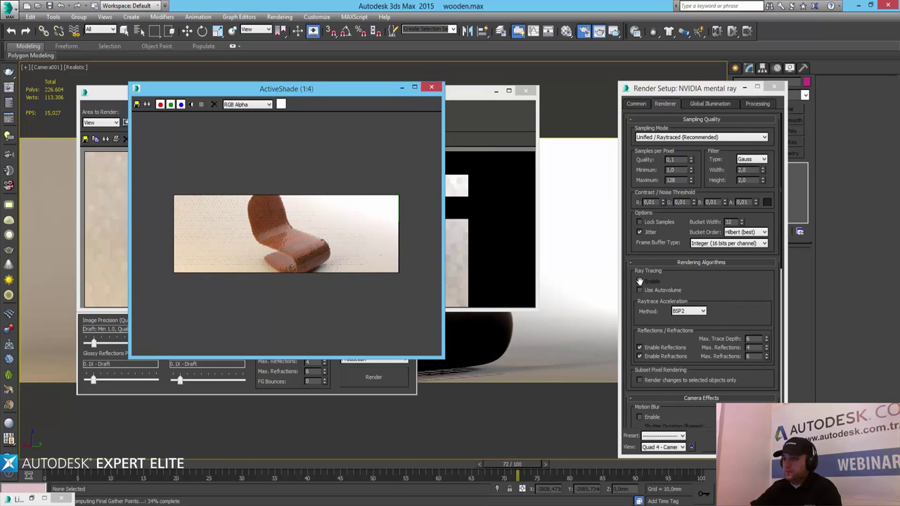
- Check Ray Tracing Enable under Rendering Algorithms in the Renderer tab
click(640, 281)
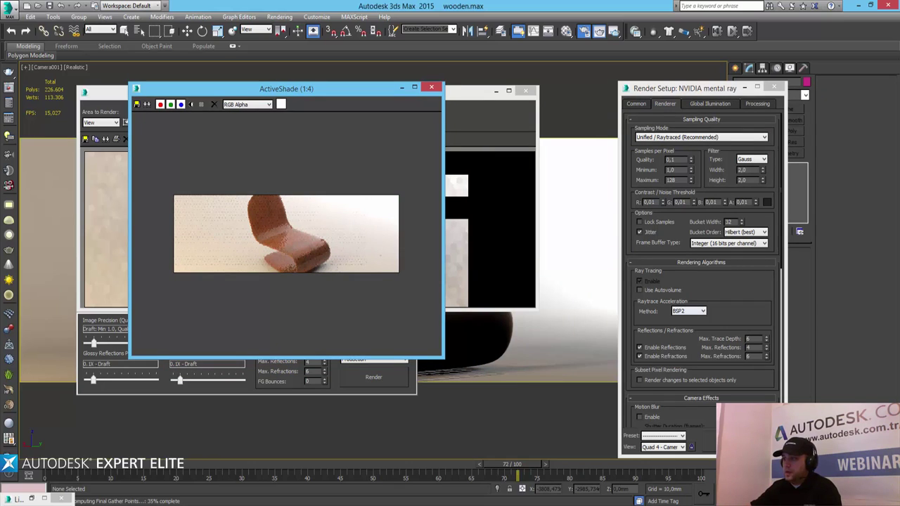